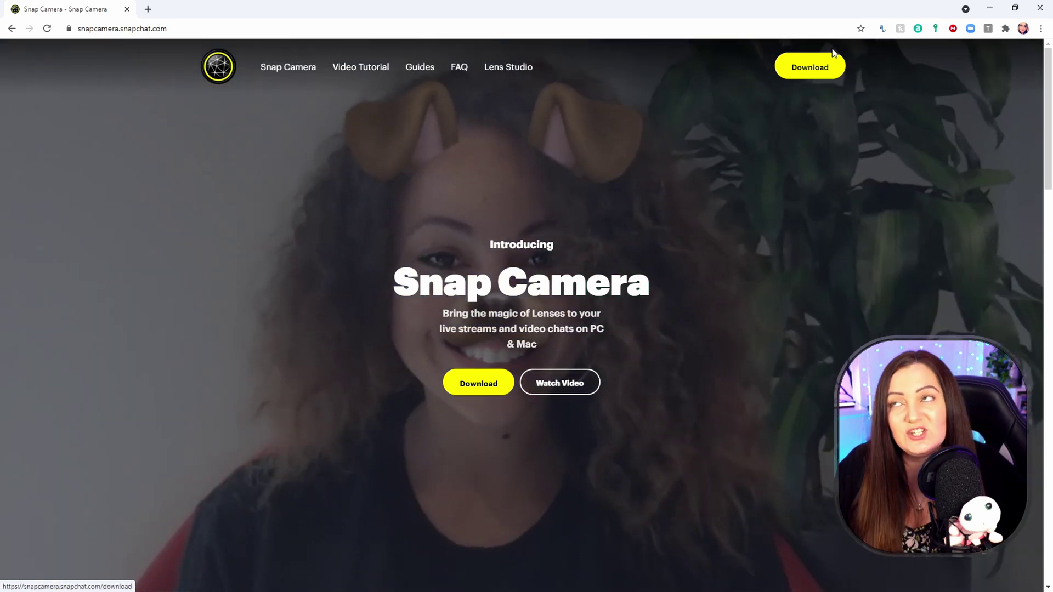
Go to the Snap Camera Download page and scroll to the license agreement.
click(825, 73)
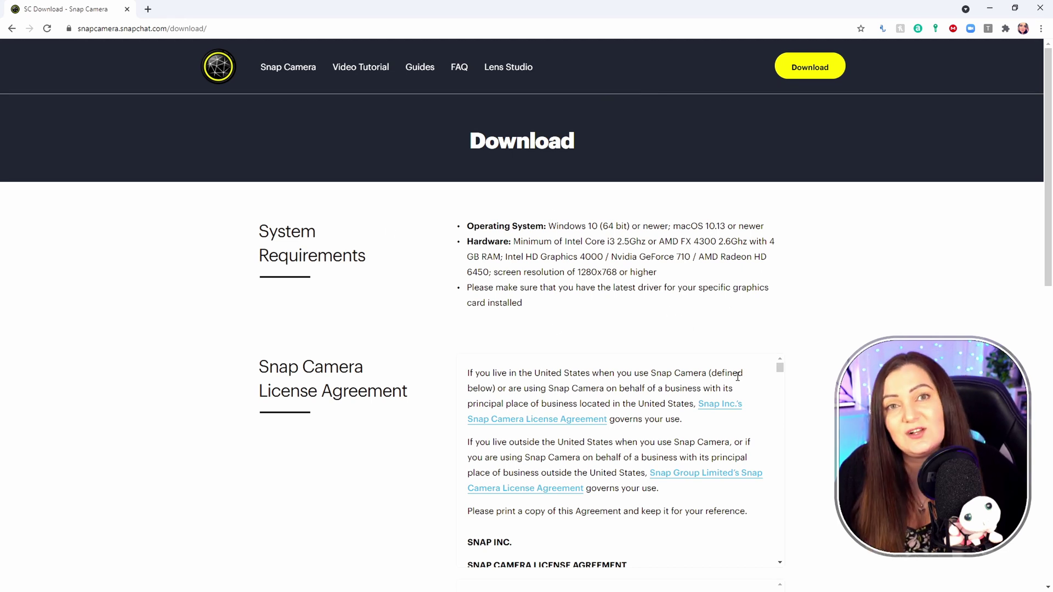
scroll(750, 396, down, 4)
scroll(814, 433, down, 4)
scroll(833, 453, down, 6)
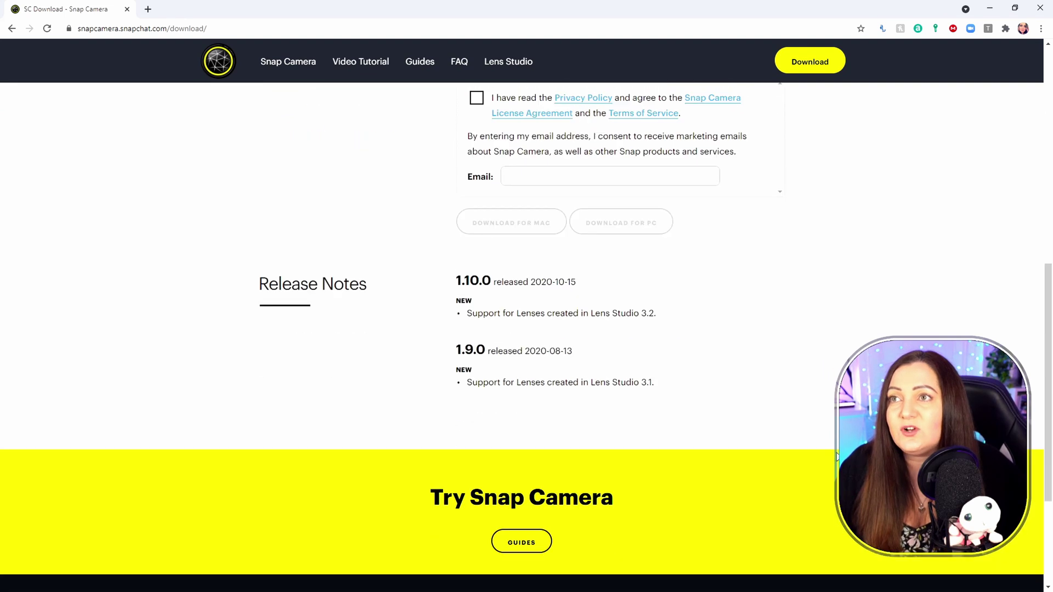
scroll(582, 222, up, 3)
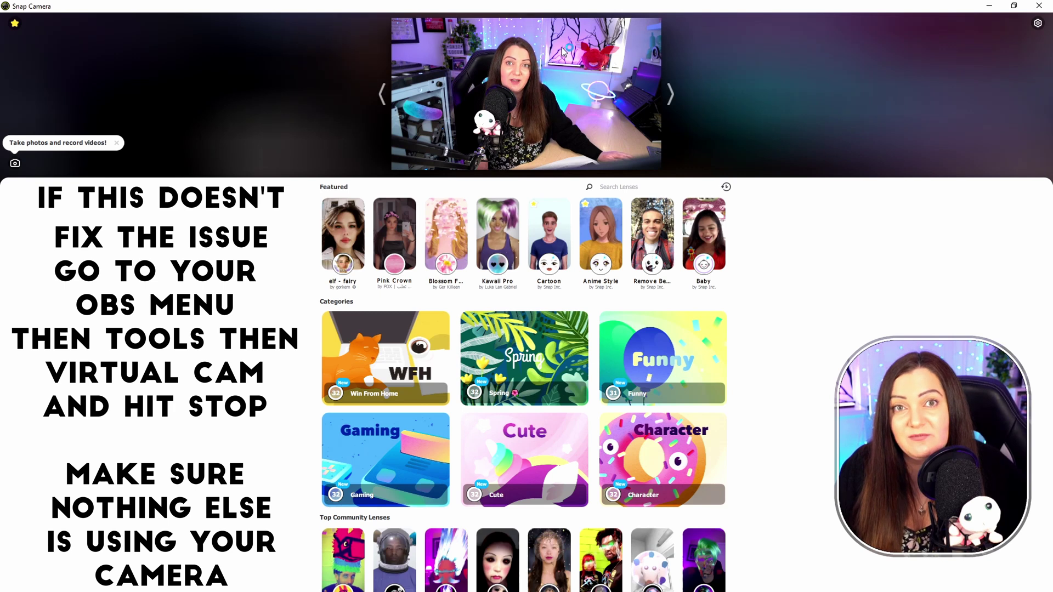
In Settings, choose USB3.0 HD VIDEO as the camera and view its resolutions (1280x720 50 FPS).
click(1038, 24)
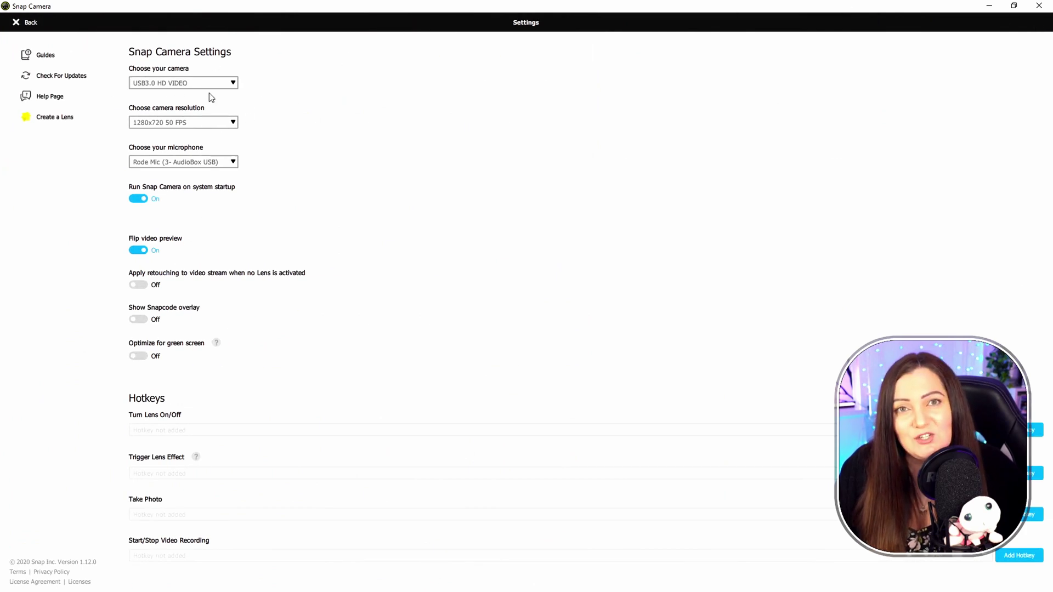
click(232, 84)
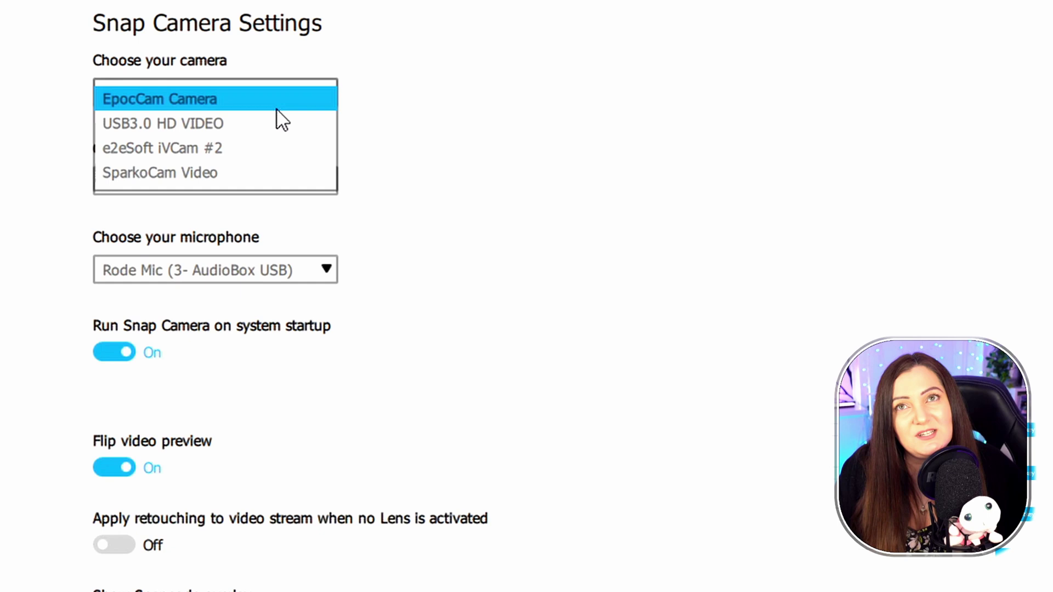
click(250, 126)
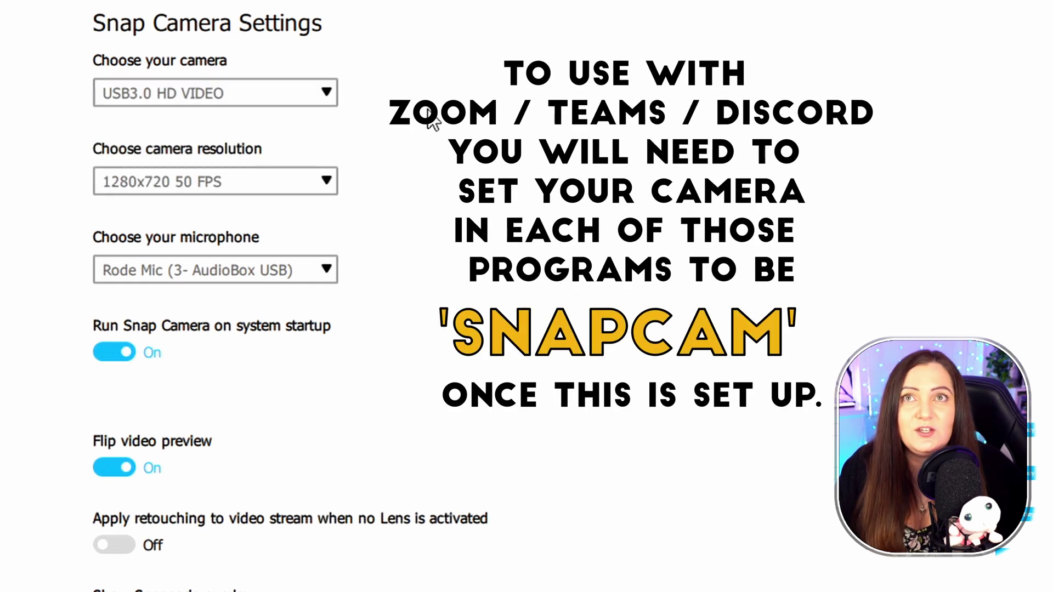
click(325, 181)
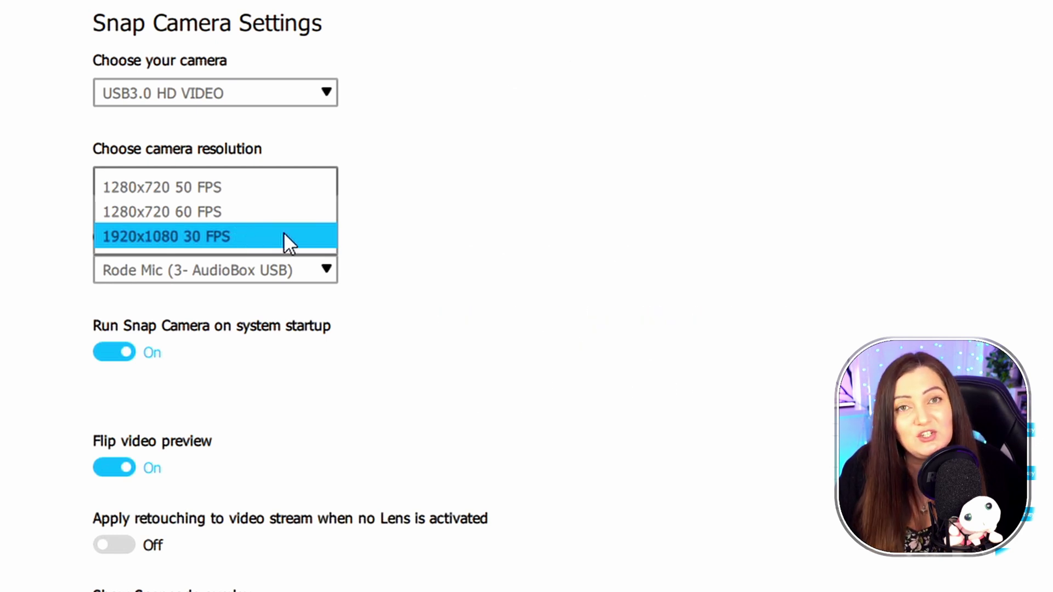
click(483, 217)
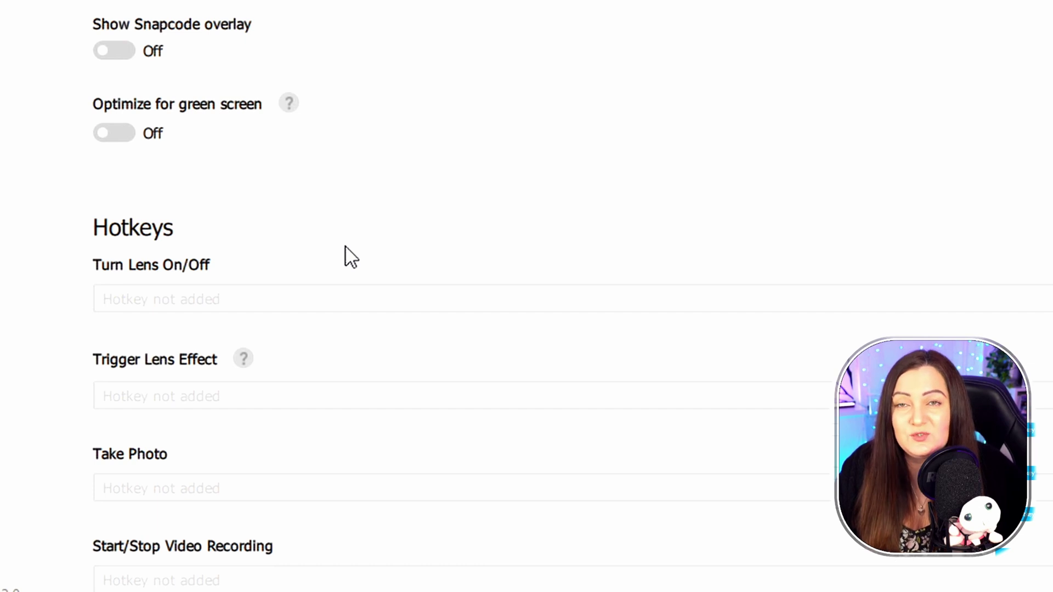
Scroll down the Snap Camera Settings page.
scroll(351, 257, down, 2)
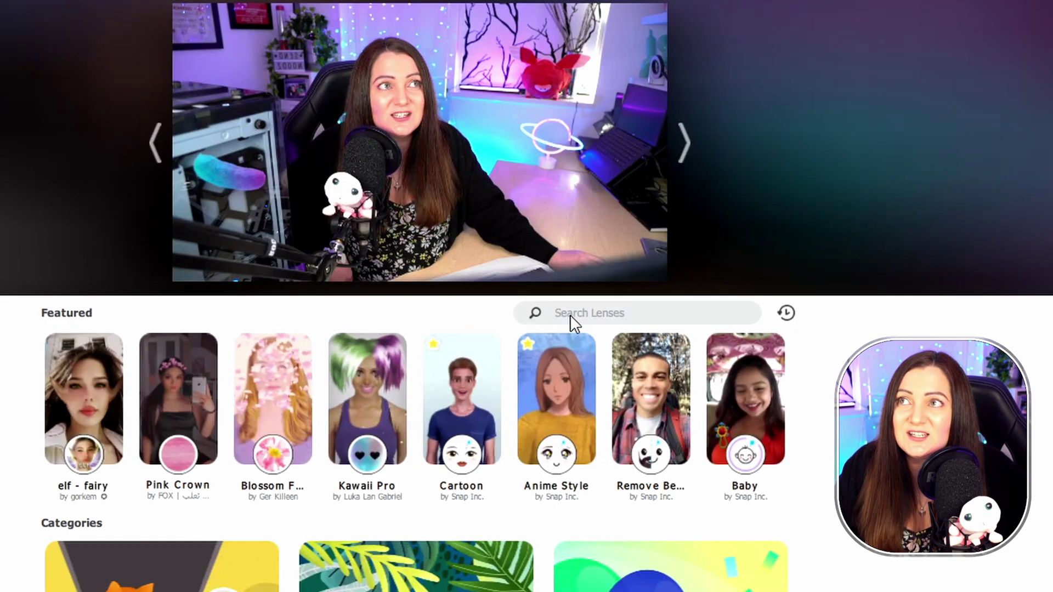
Search lenses for 'banana' and apply the peeled Banana lens to the camera.
click(608, 188)
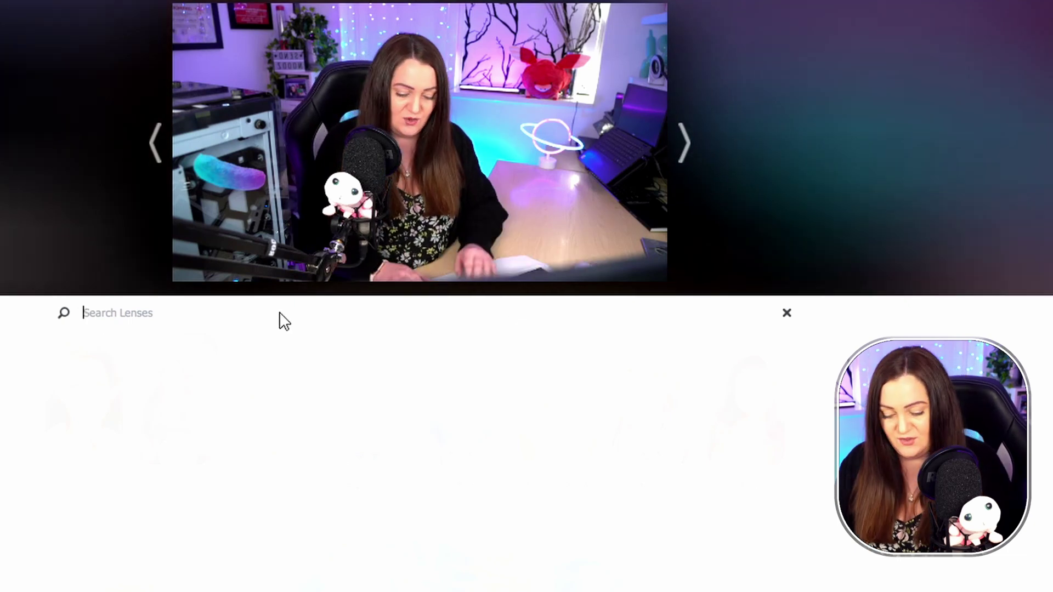
text(banana)
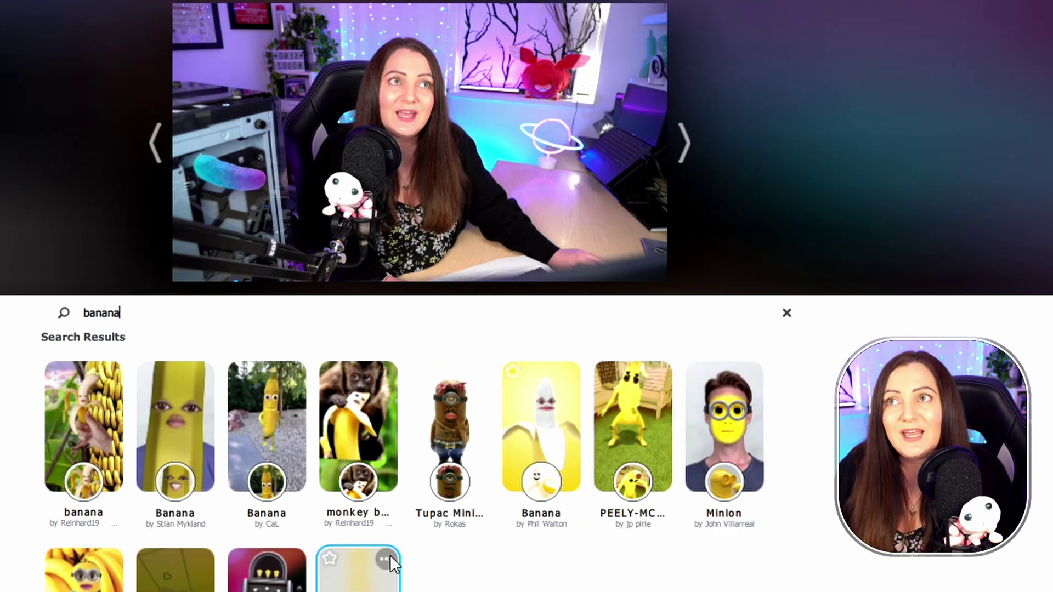
click(535, 431)
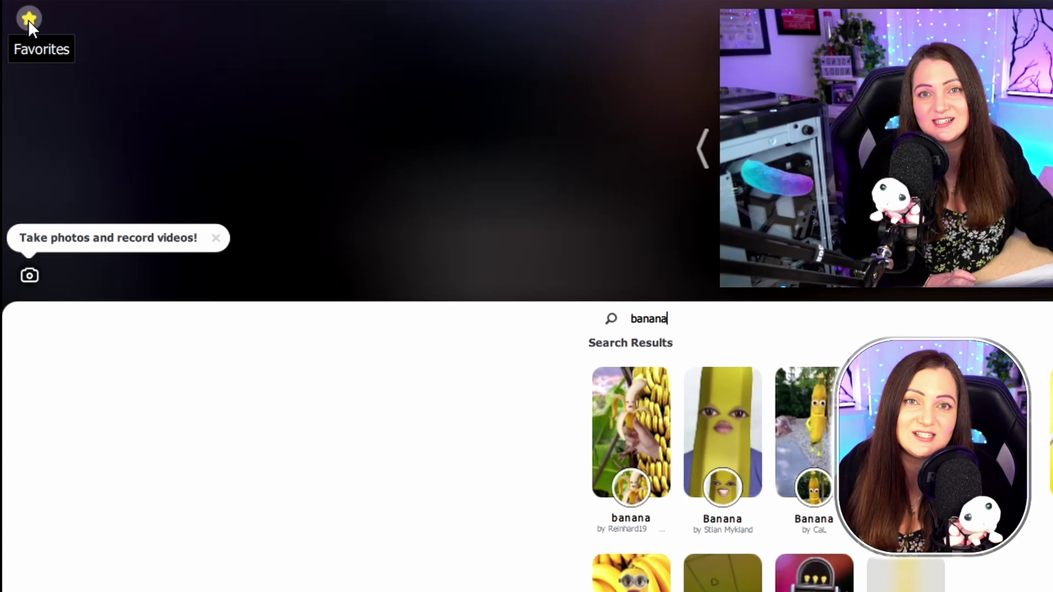
Show the Favorites panel, then the Lens Hotkeys page with Smiley Mouth on Ctrl+Alt+Shift+F3.
click(28, 20)
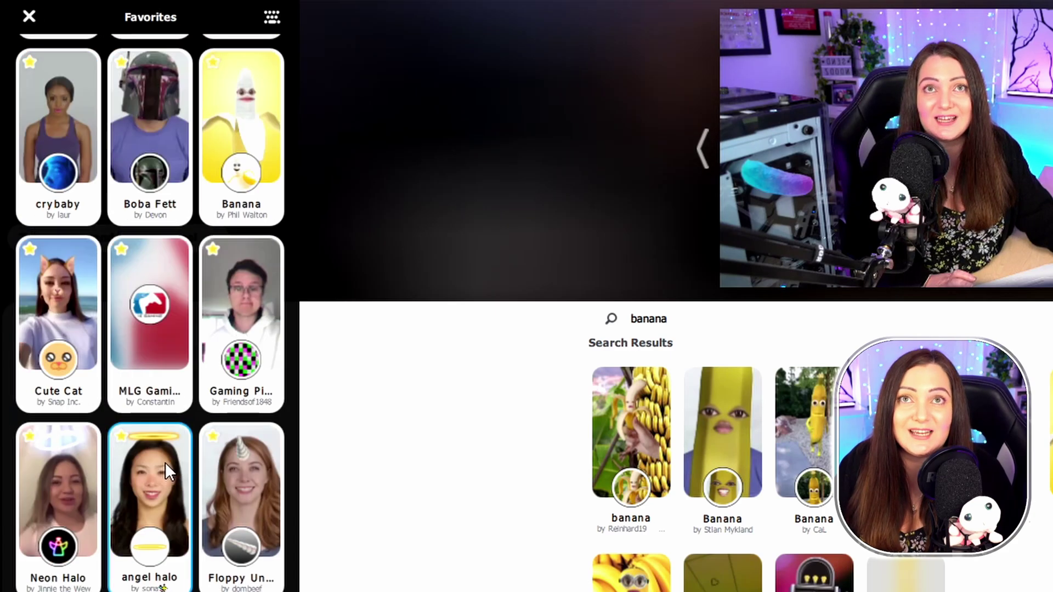
scroll(165, 463, up, 15)
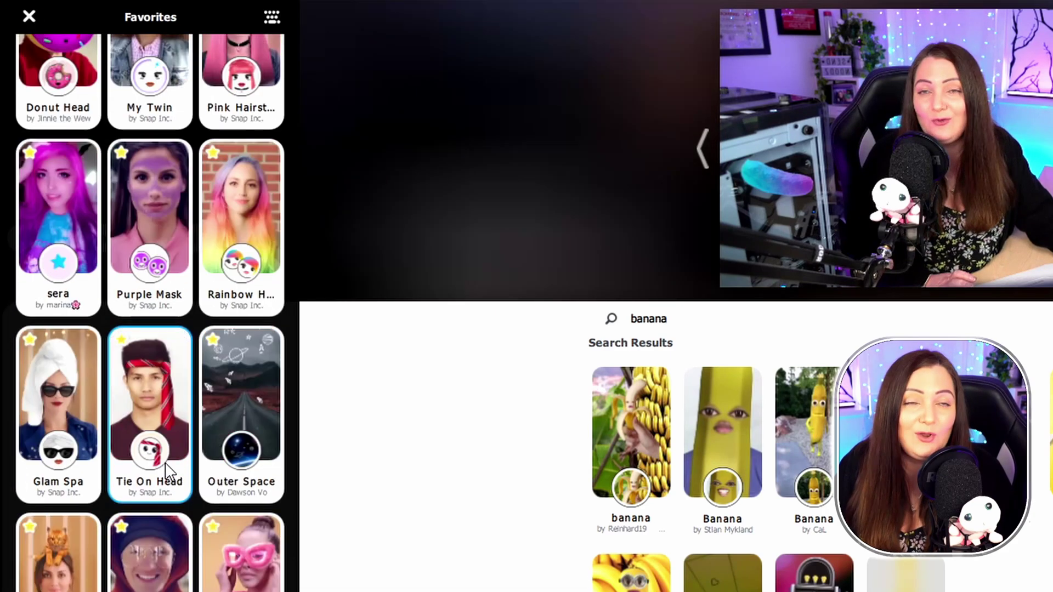
scroll(166, 466, up, 10)
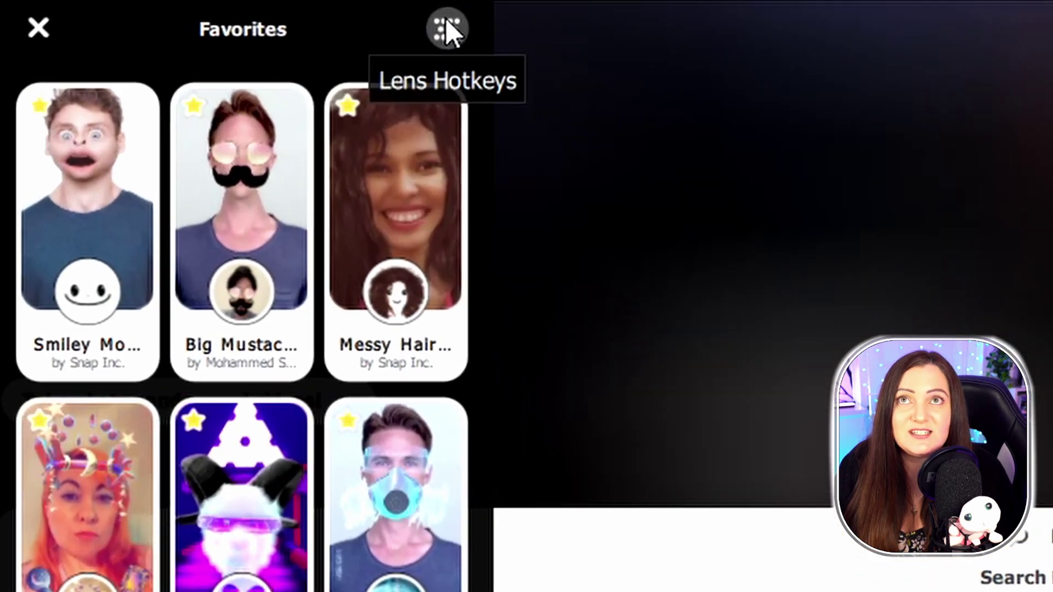
click(447, 29)
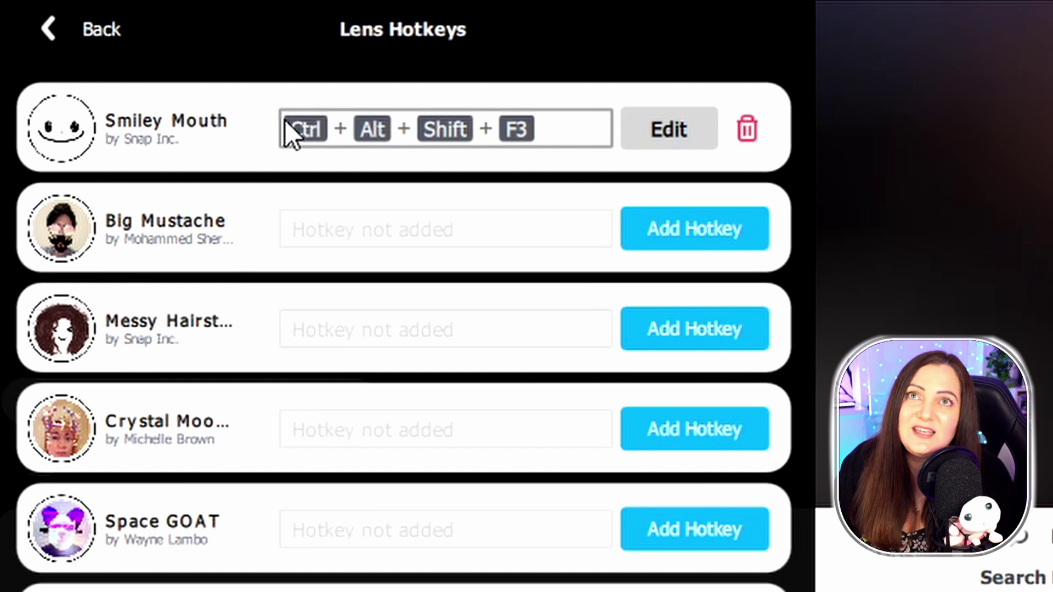
scroll(235, 86, down, 10)
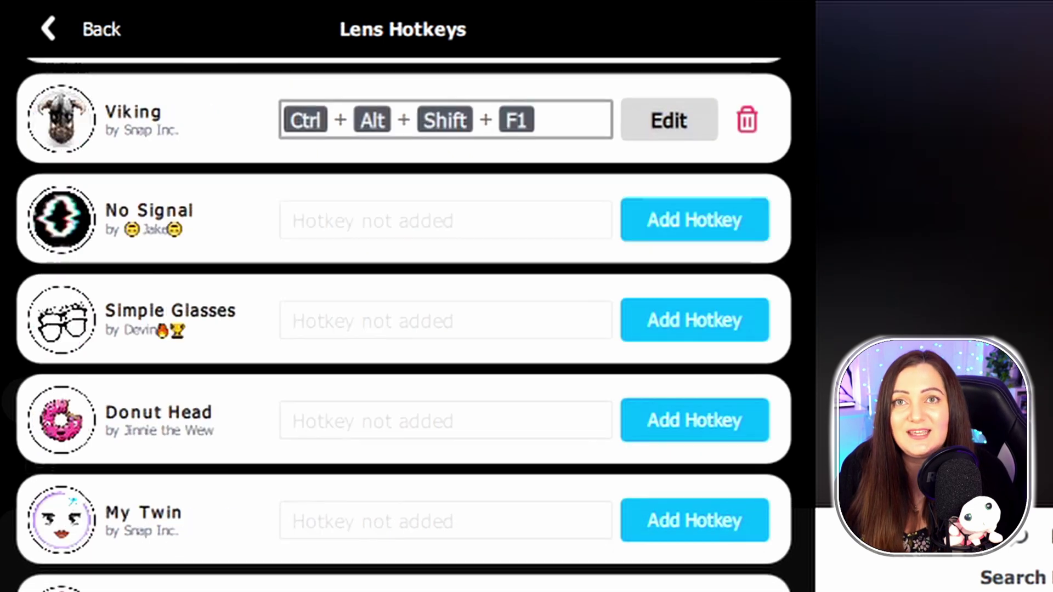
scroll(403, 318, down, 5)
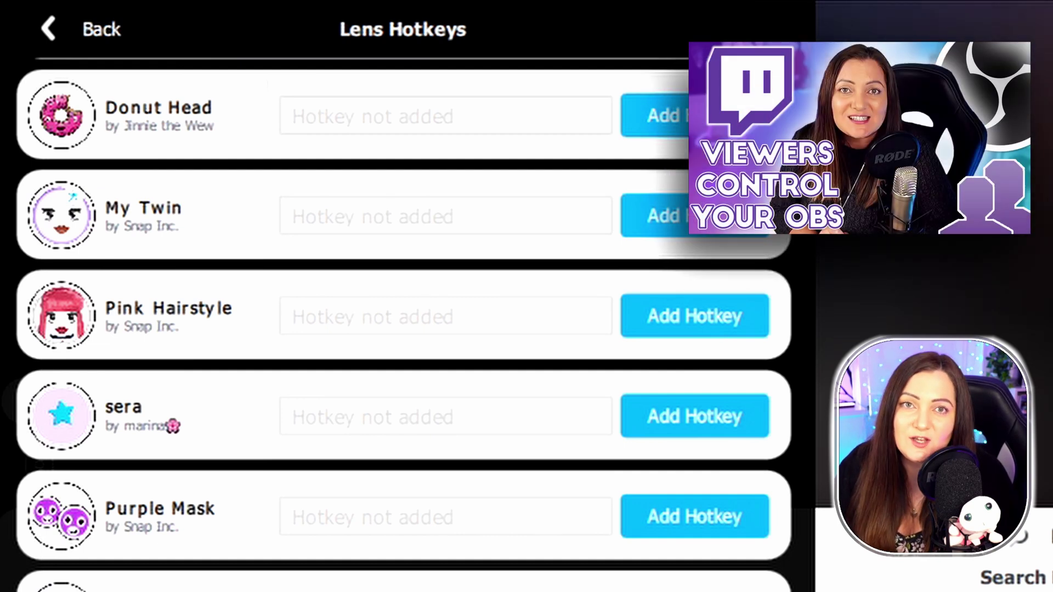
scroll(403, 318, down, 10)
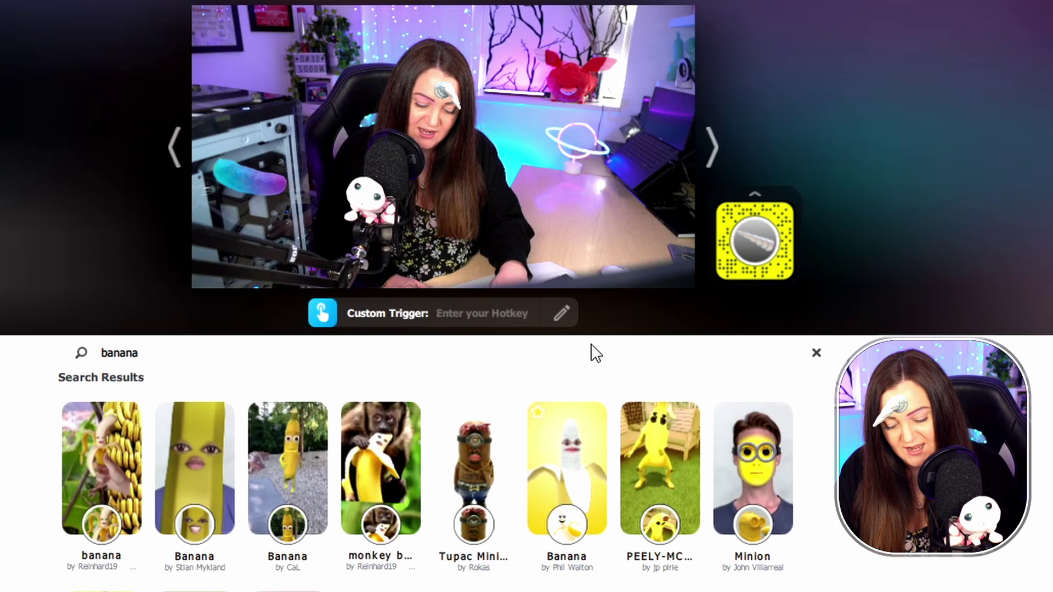
Scroll down through the Snap Camera view.
scroll(596, 354, down, 1)
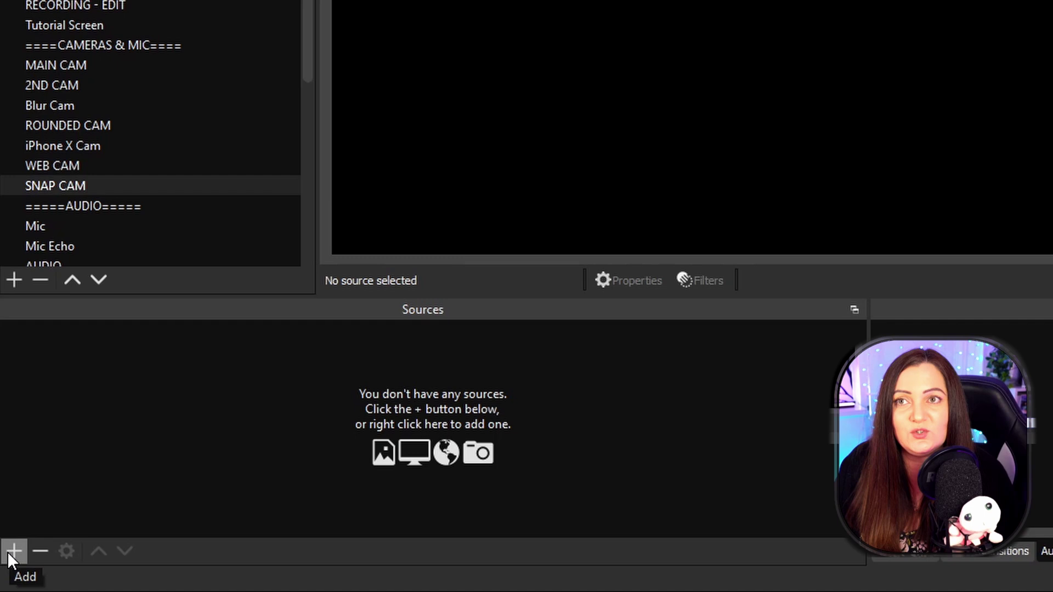
Add a Video Capture Device source named SC to the Sources list.
click(7, 552)
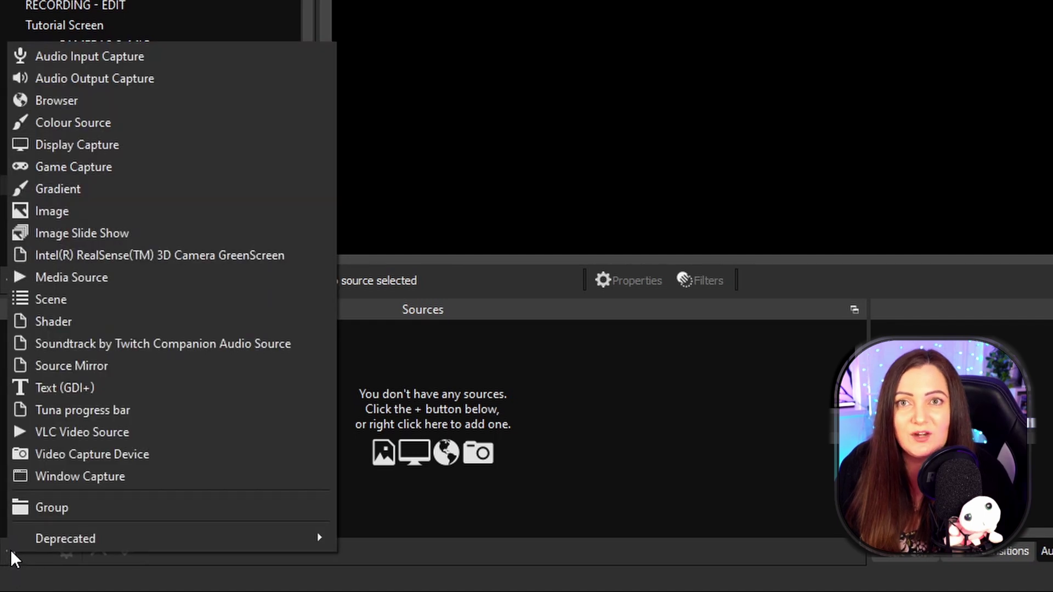
click(130, 456)
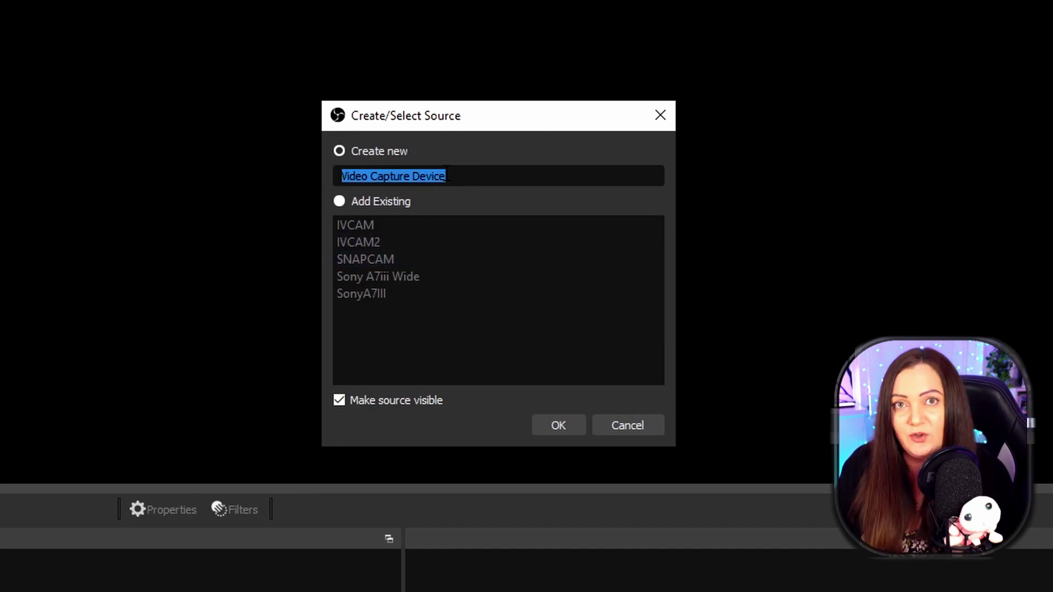
text(S)
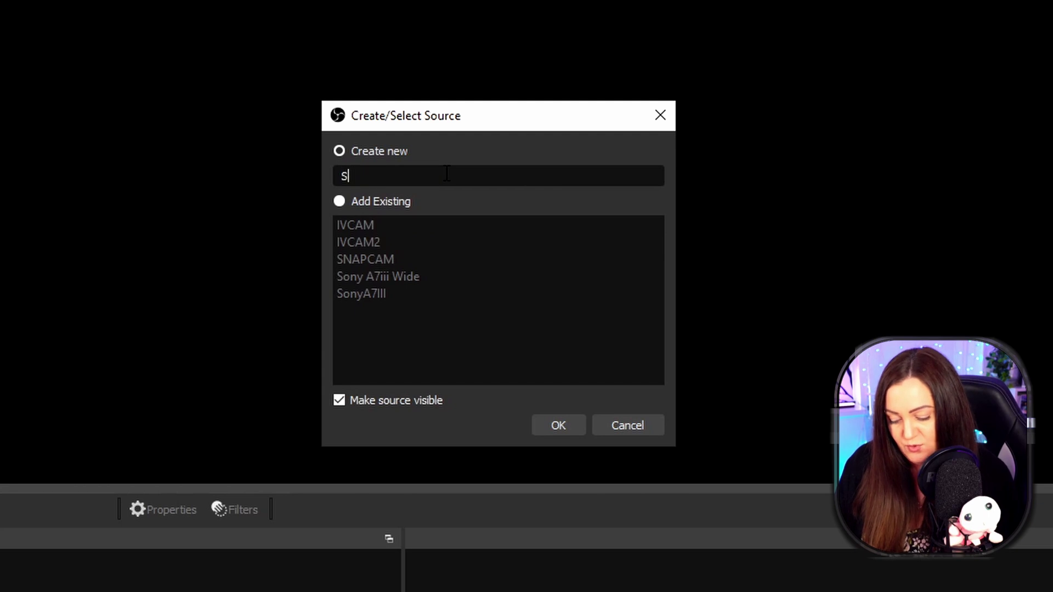
text(C)
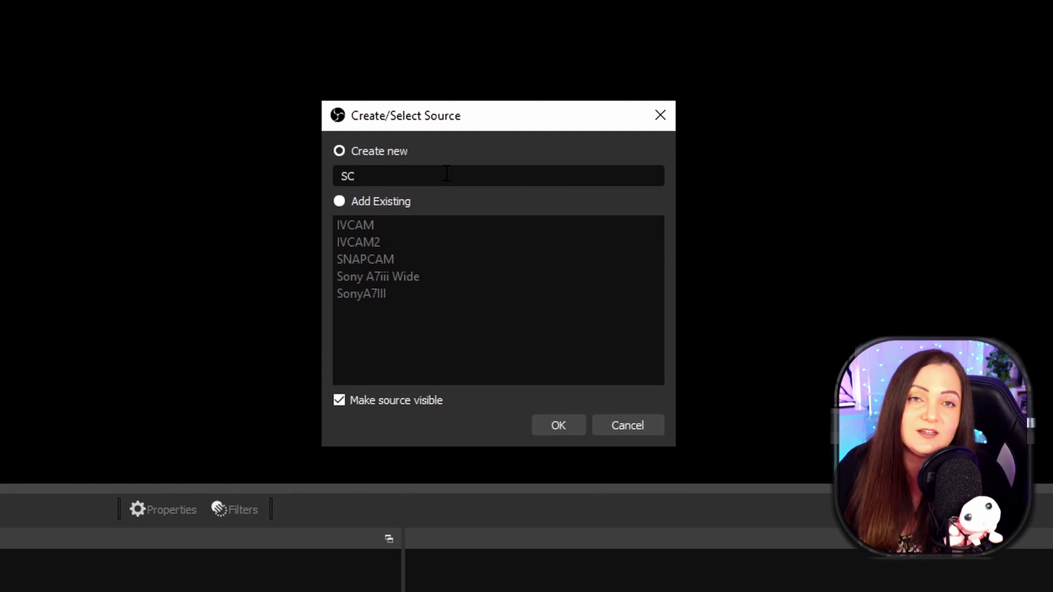
click(559, 425)
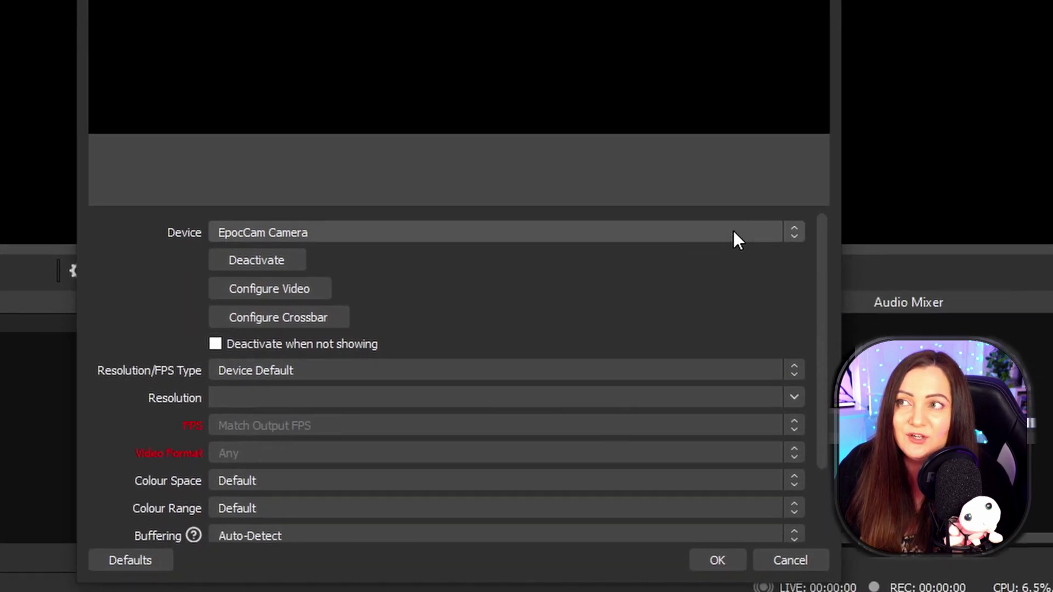
Set the SC source's device to Snap Camera and accept the properties.
click(795, 236)
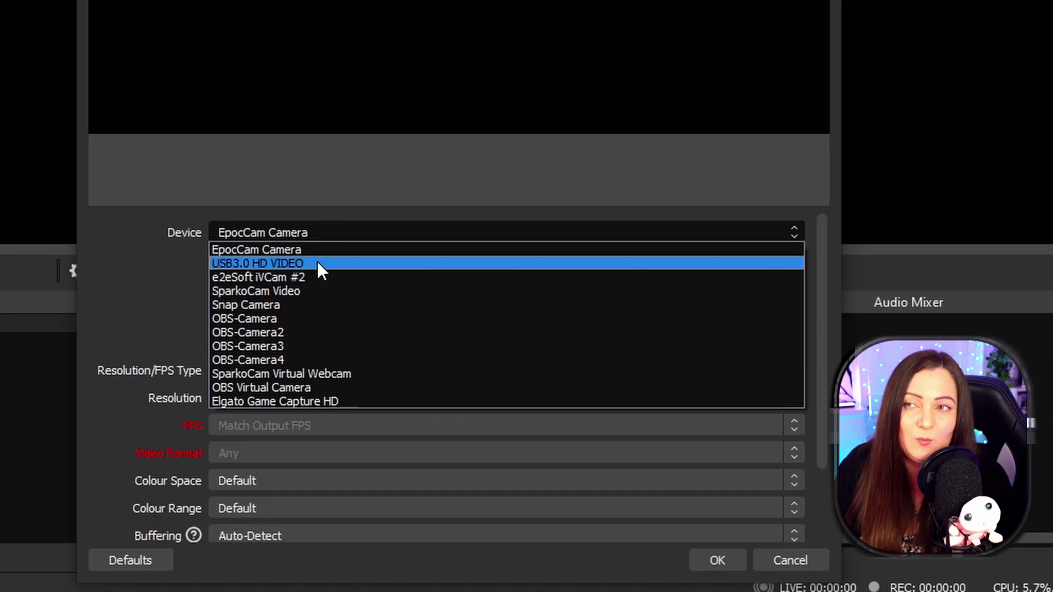
click(313, 305)
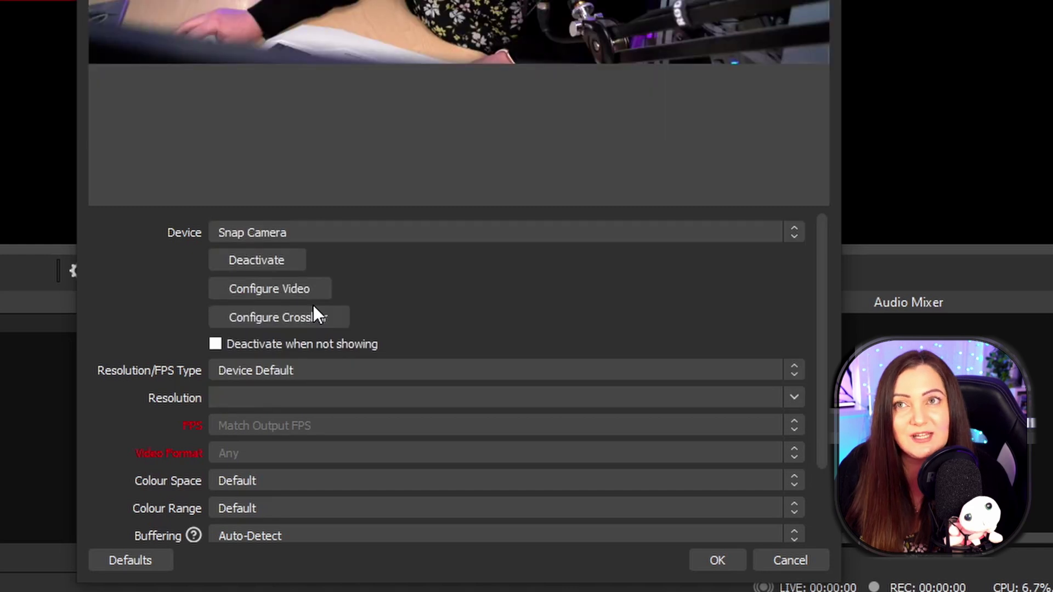
scroll(343, 305, down, 3)
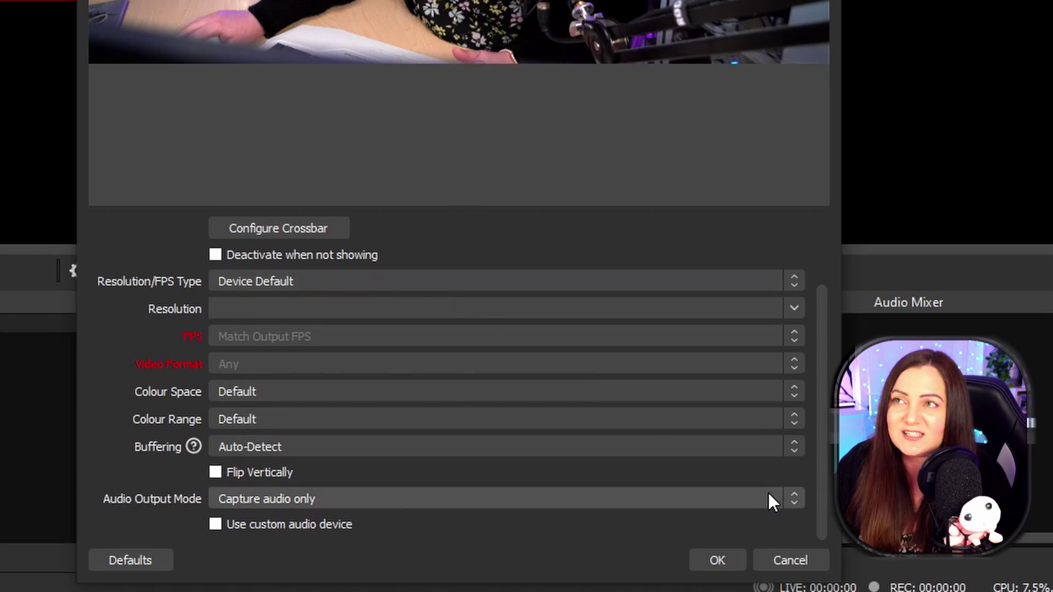
click(718, 563)
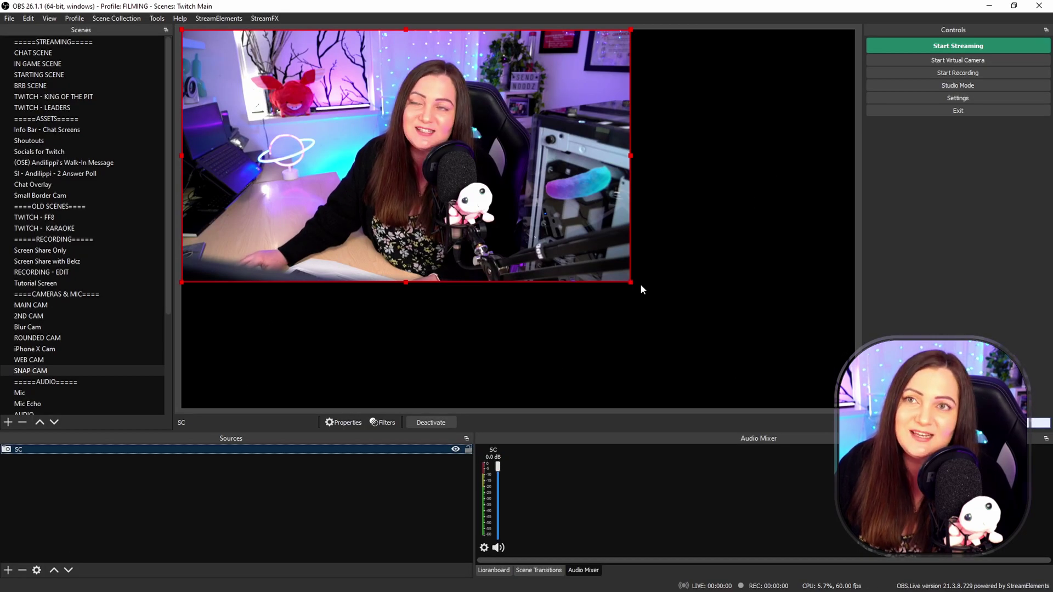
Stretch the SC source to fill the canvas and apply Snap Camera's peeled Banana lens.
drag(631, 283, 844, 409)
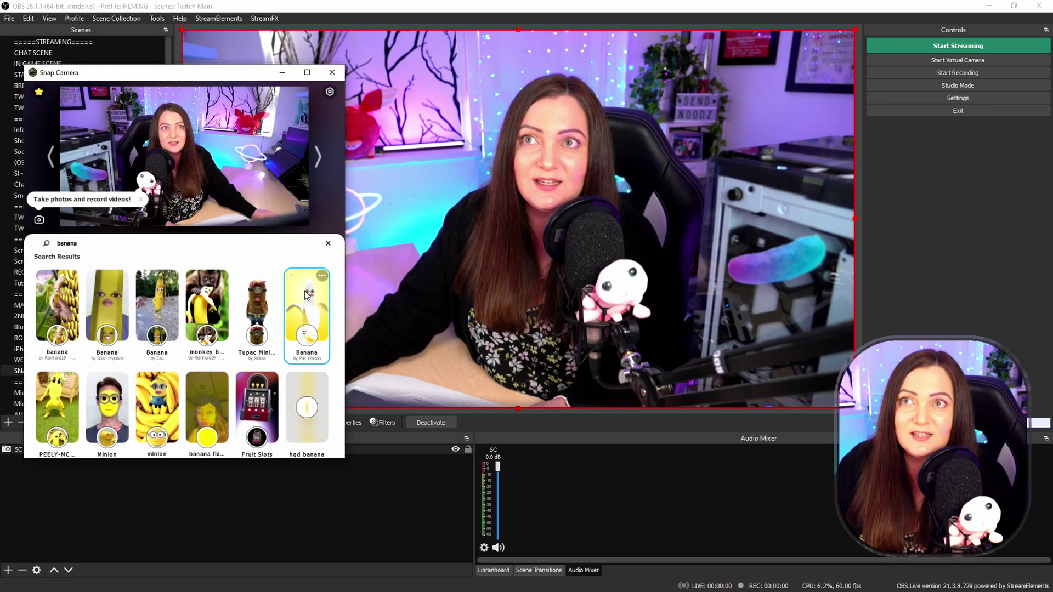
click(310, 307)
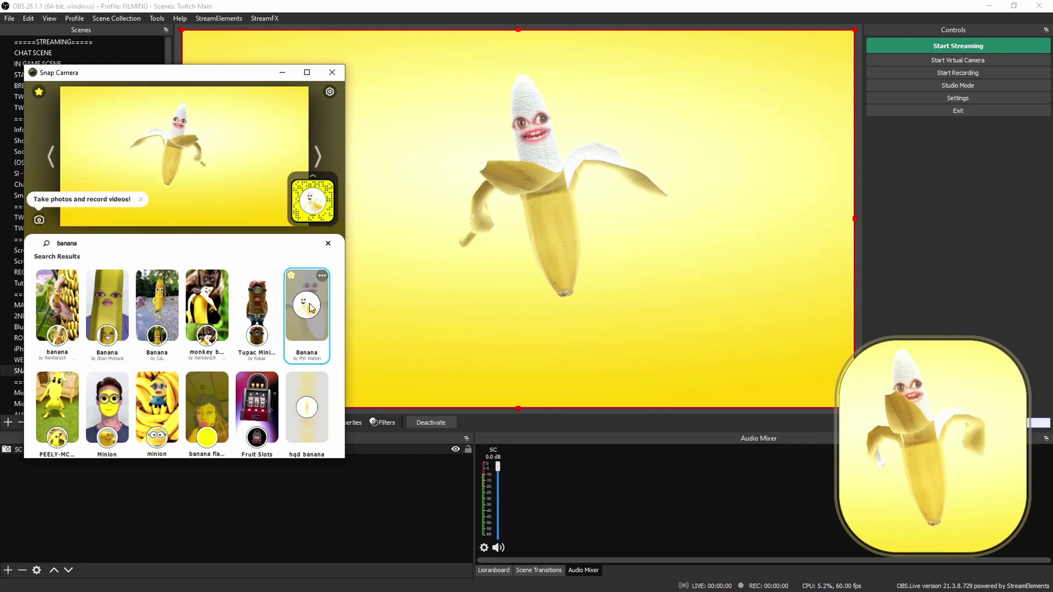